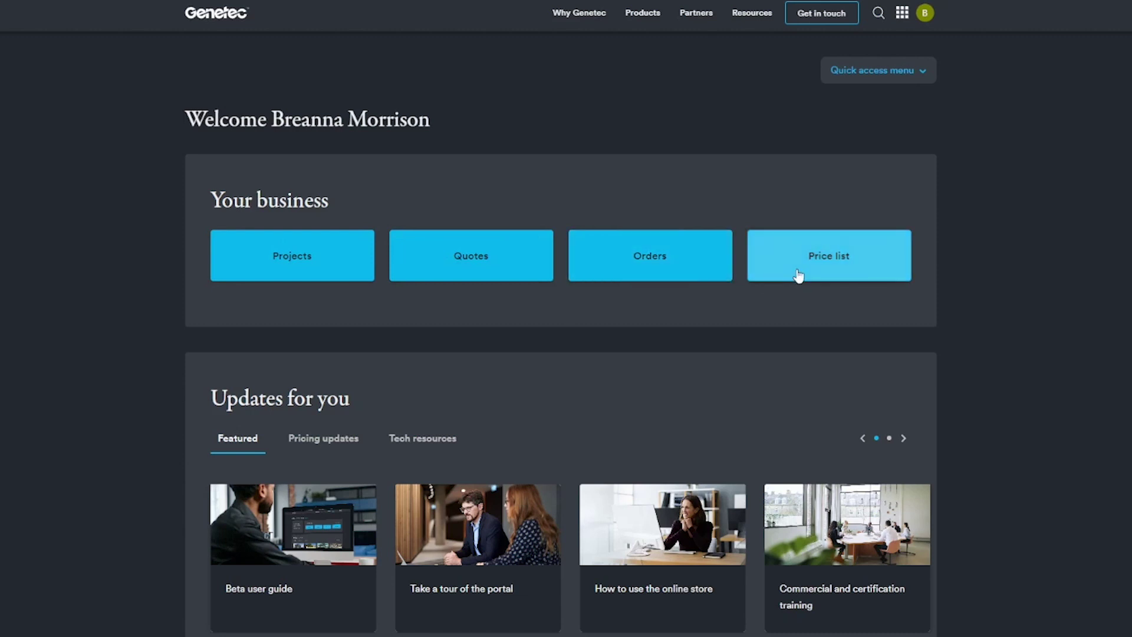
Open the projects list, sort it by end user name, return to sorting by project name, and view the available filters
click(288, 248)
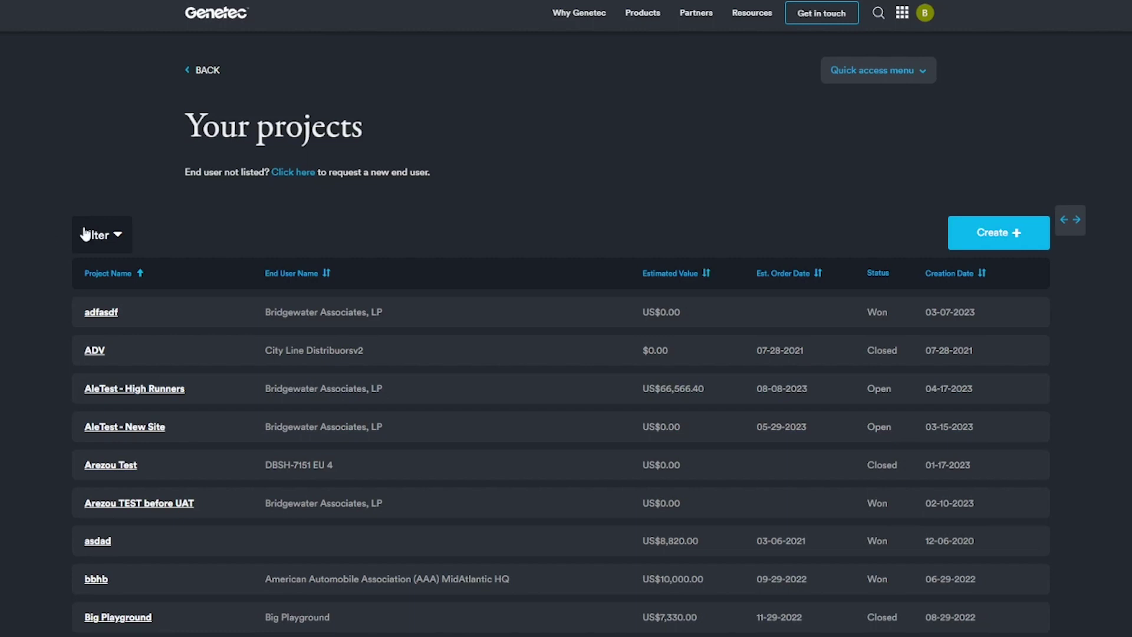
click(326, 275)
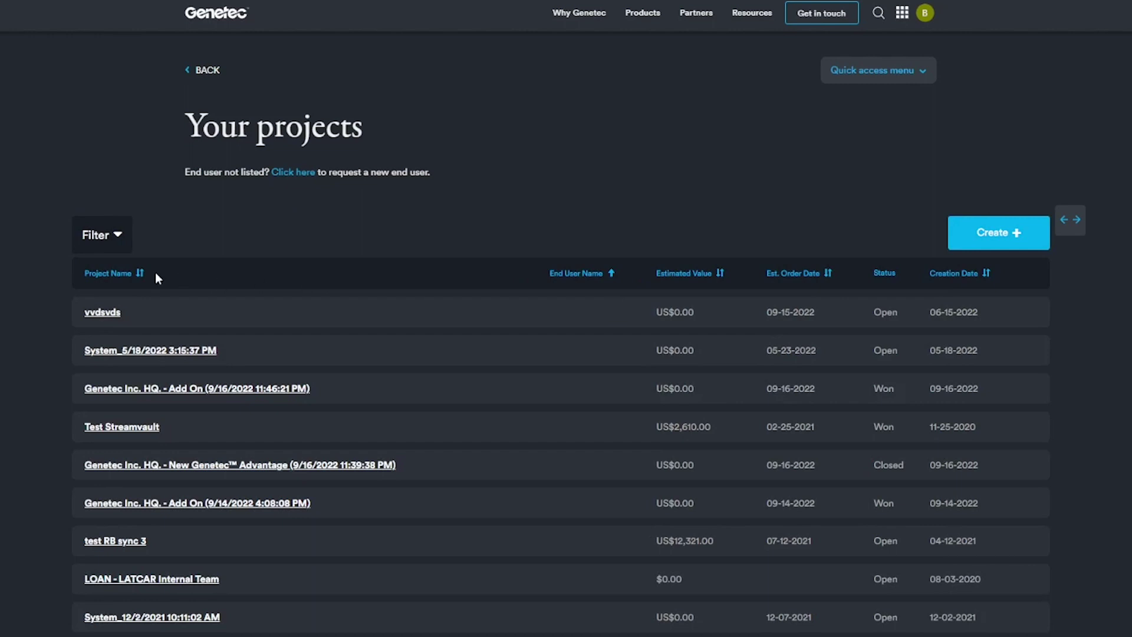
click(120, 274)
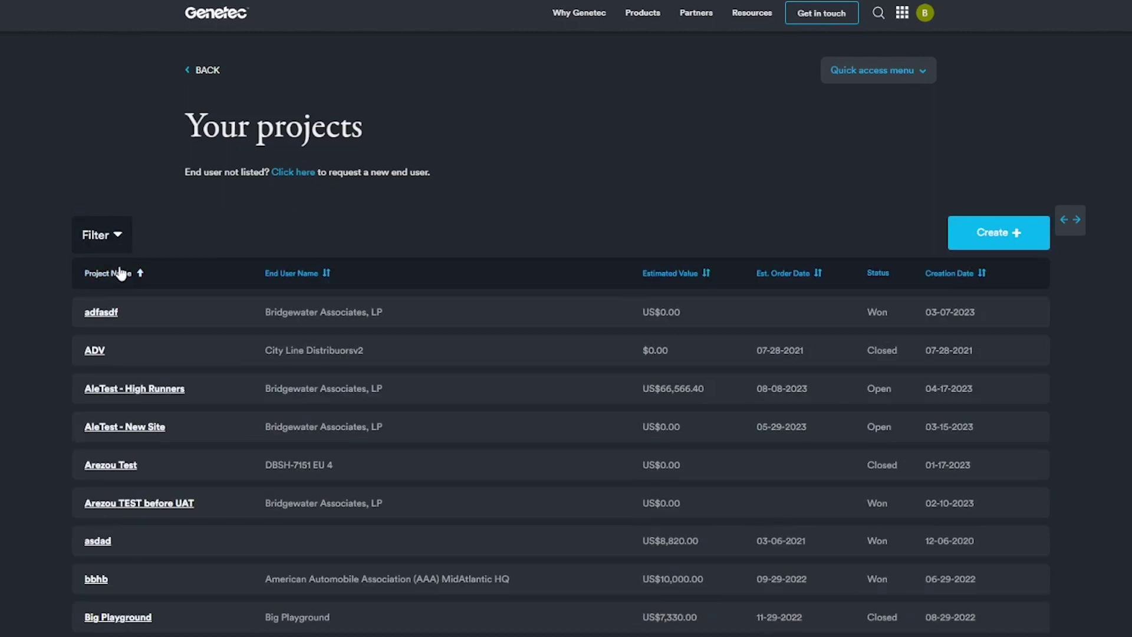
click(124, 236)
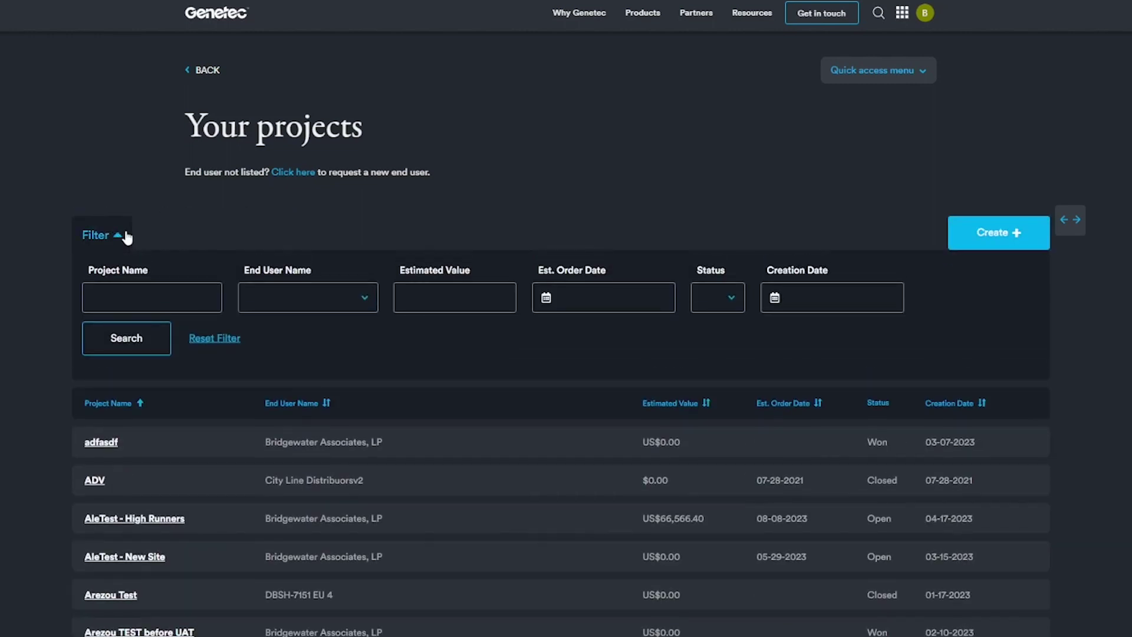
click(125, 235)
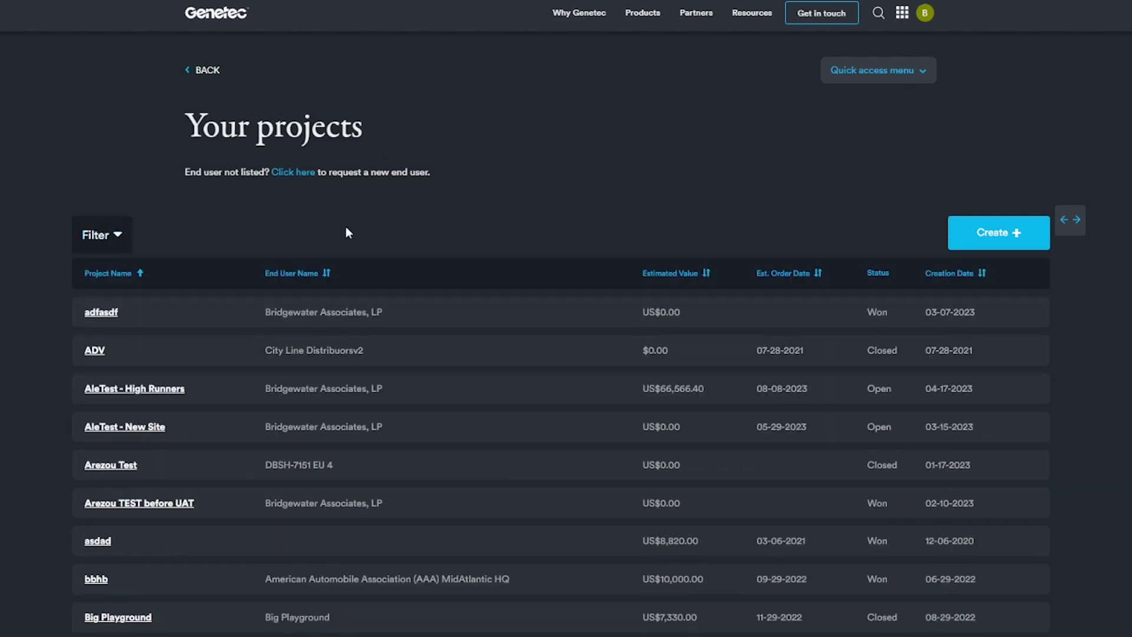
Start a new project named "Portal Project" and assign Bridgewater Associates, LP as its end user
click(984, 252)
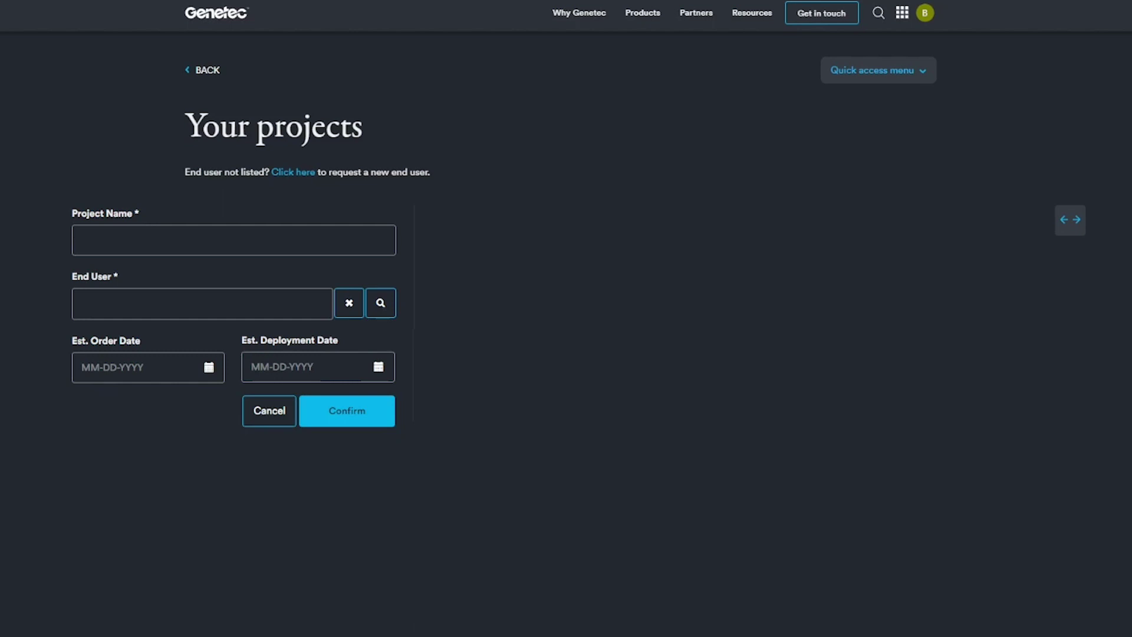
click(341, 238)
text(Portal Project)
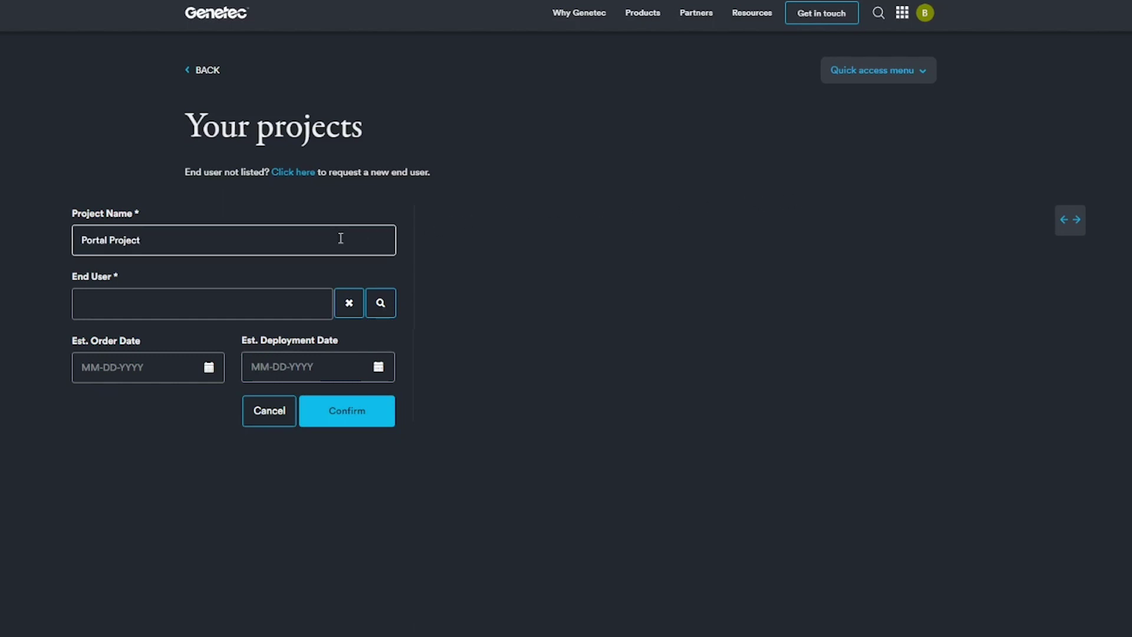
click(383, 304)
click(121, 377)
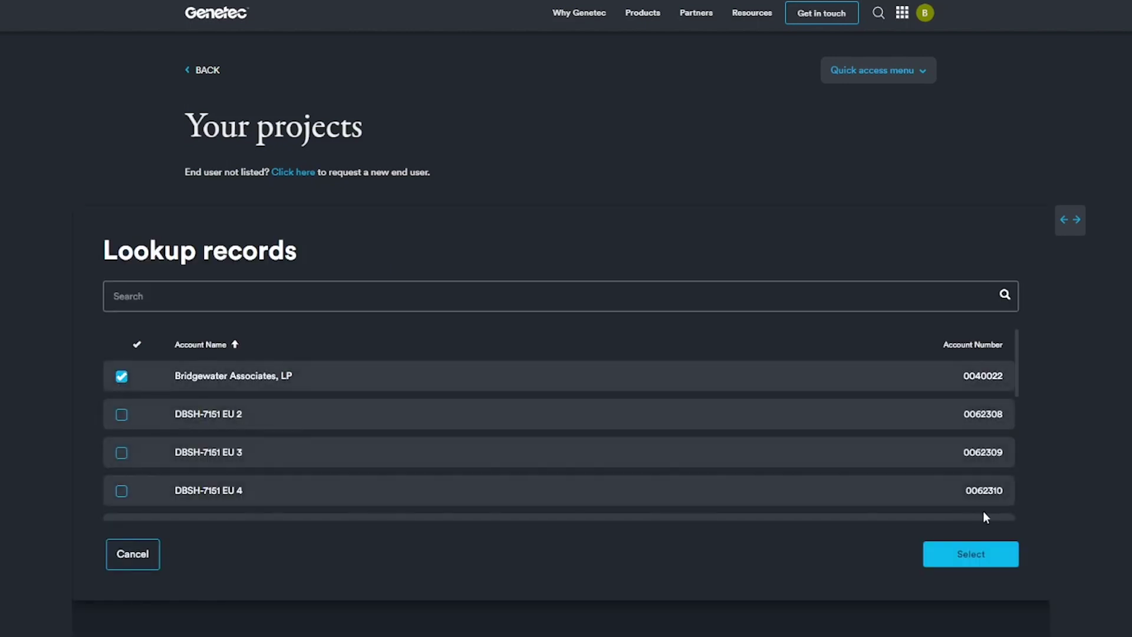
click(1008, 556)
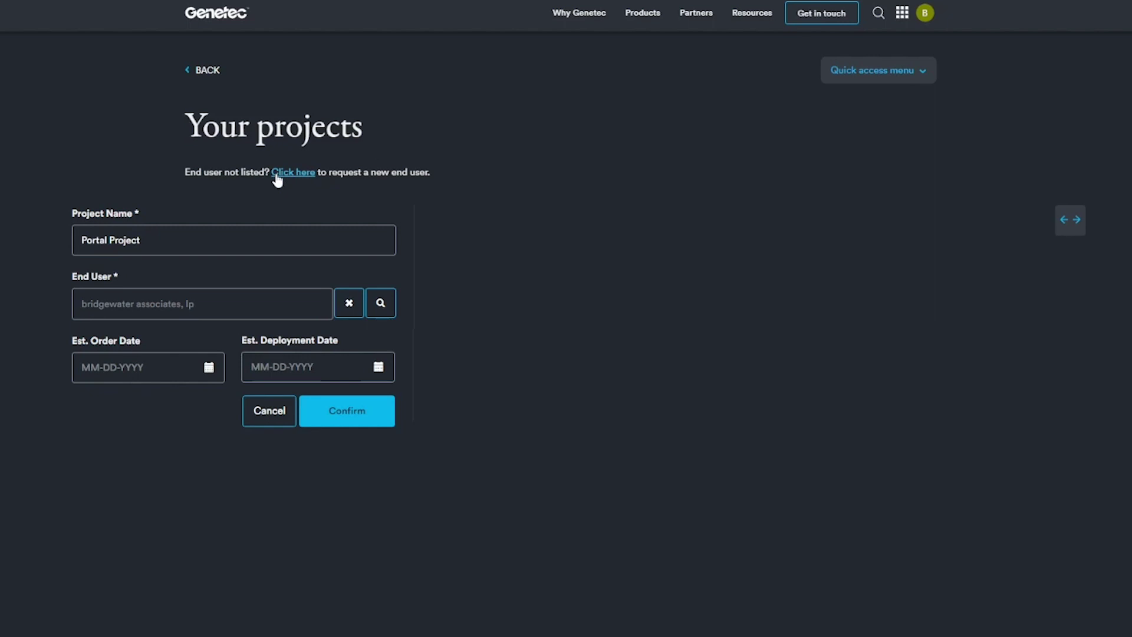
Set the estimated order date to 04-27-2023 and the estimated deployment date to 08-25-2023, and create the project
click(209, 367)
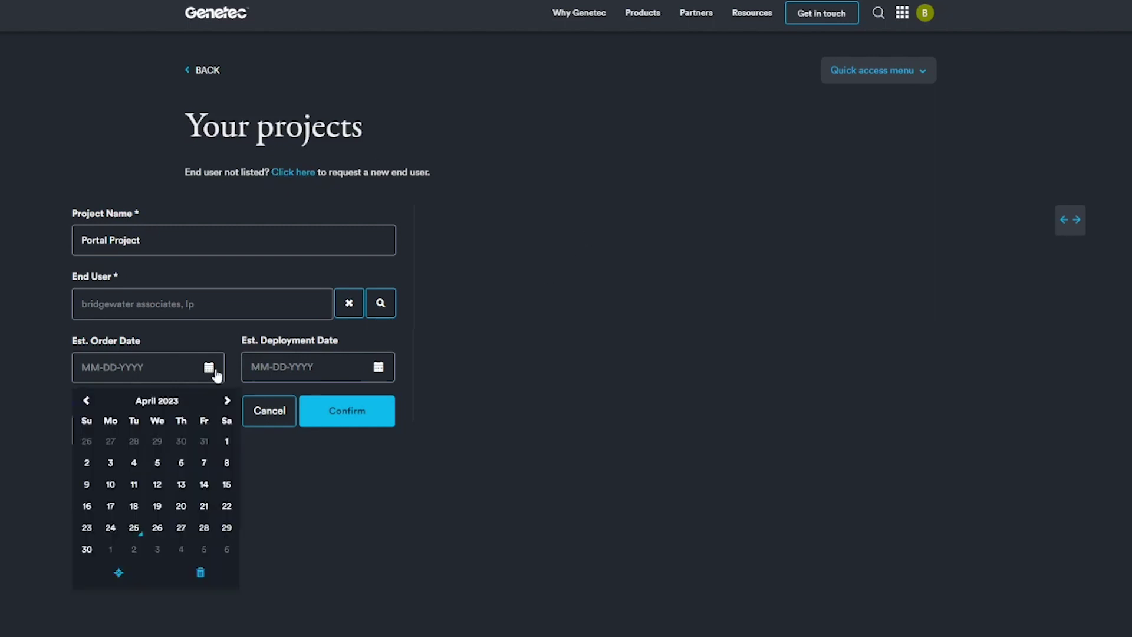
click(181, 528)
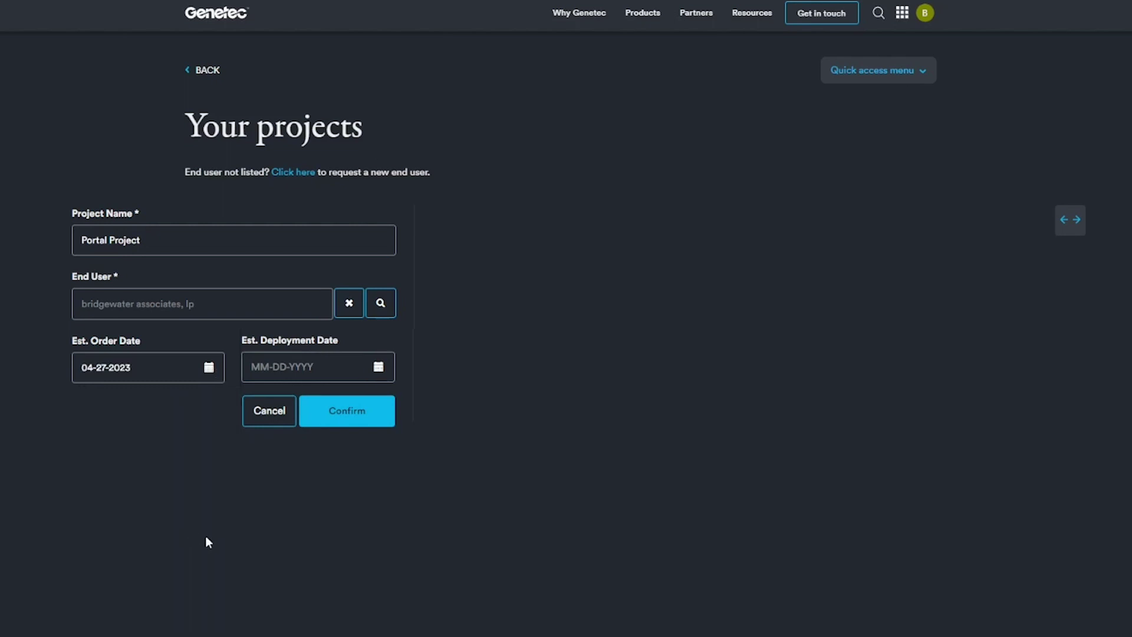
click(387, 362)
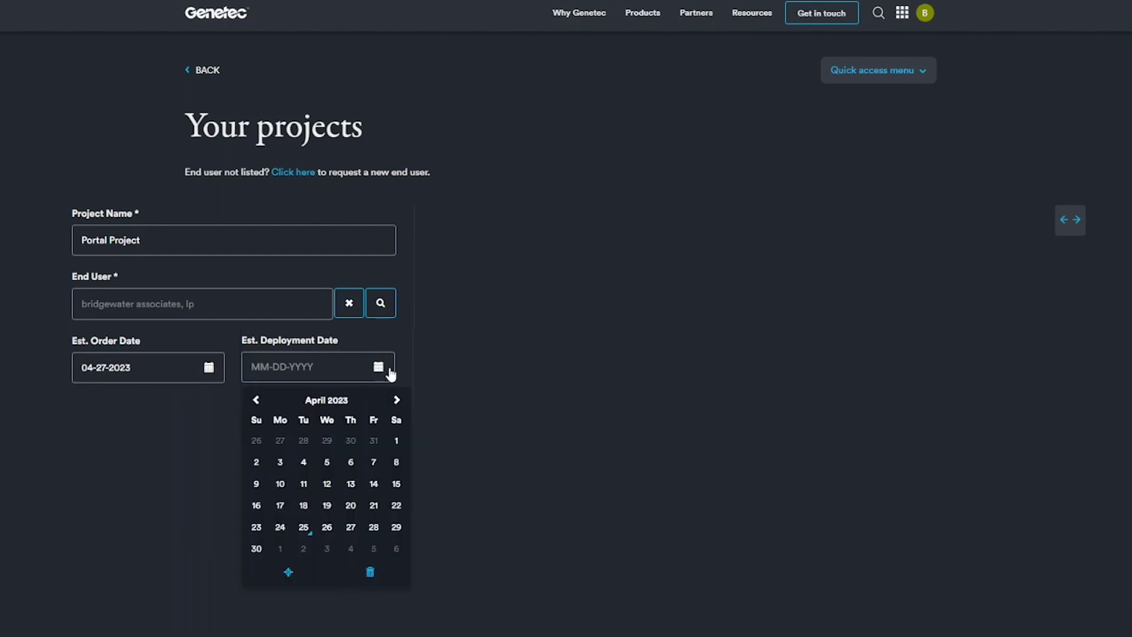
click(397, 401)
click(396, 400)
click(396, 400)
click(397, 400)
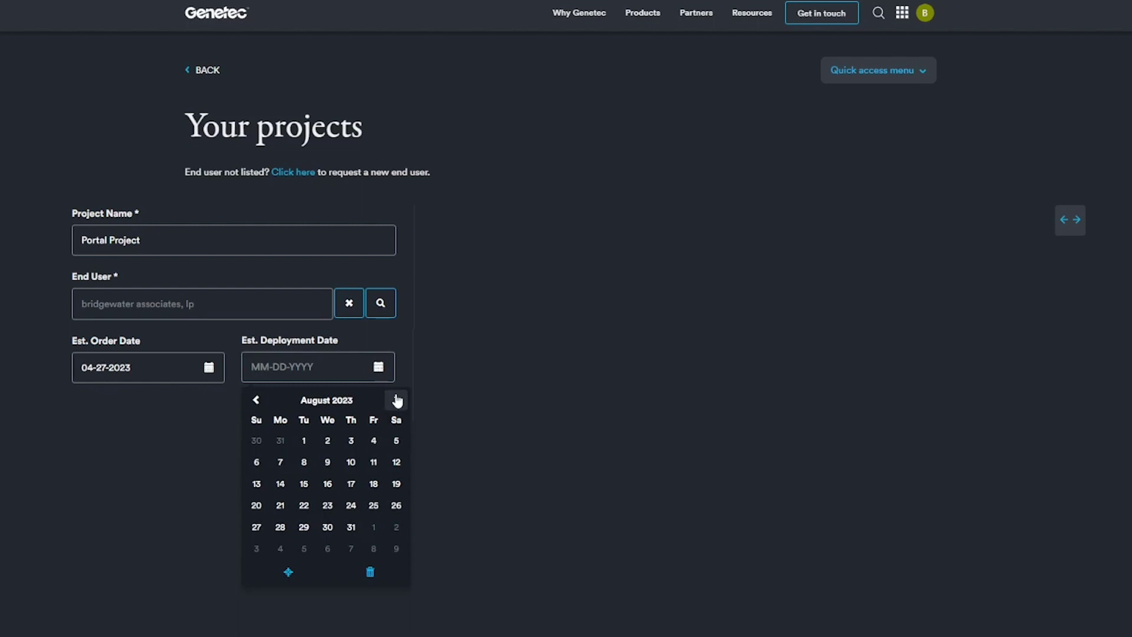
click(373, 505)
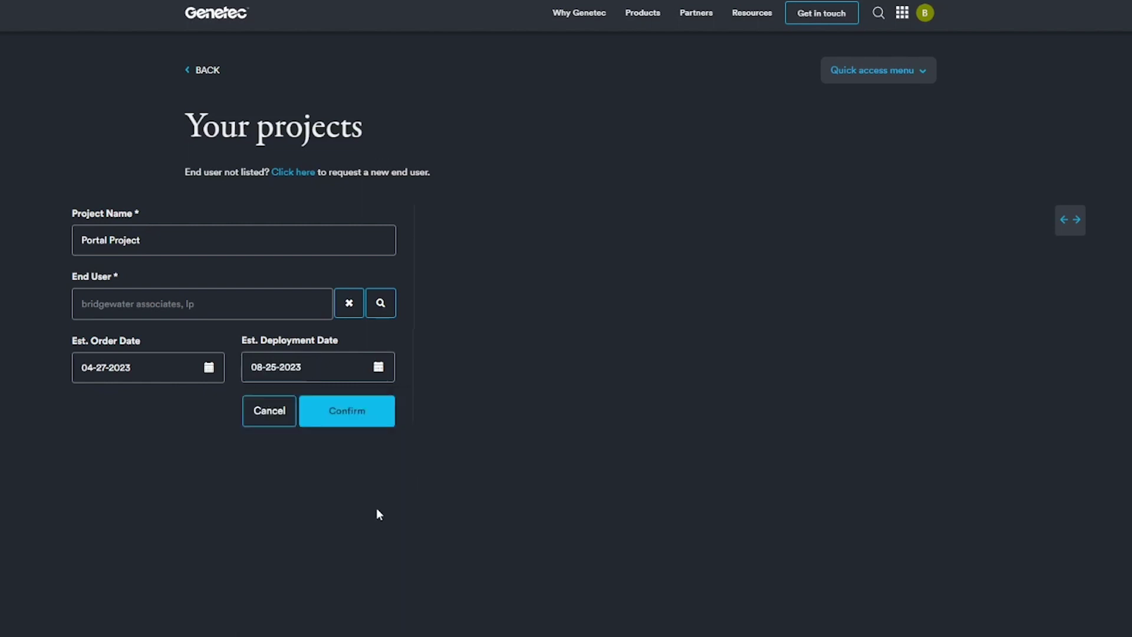
click(377, 420)
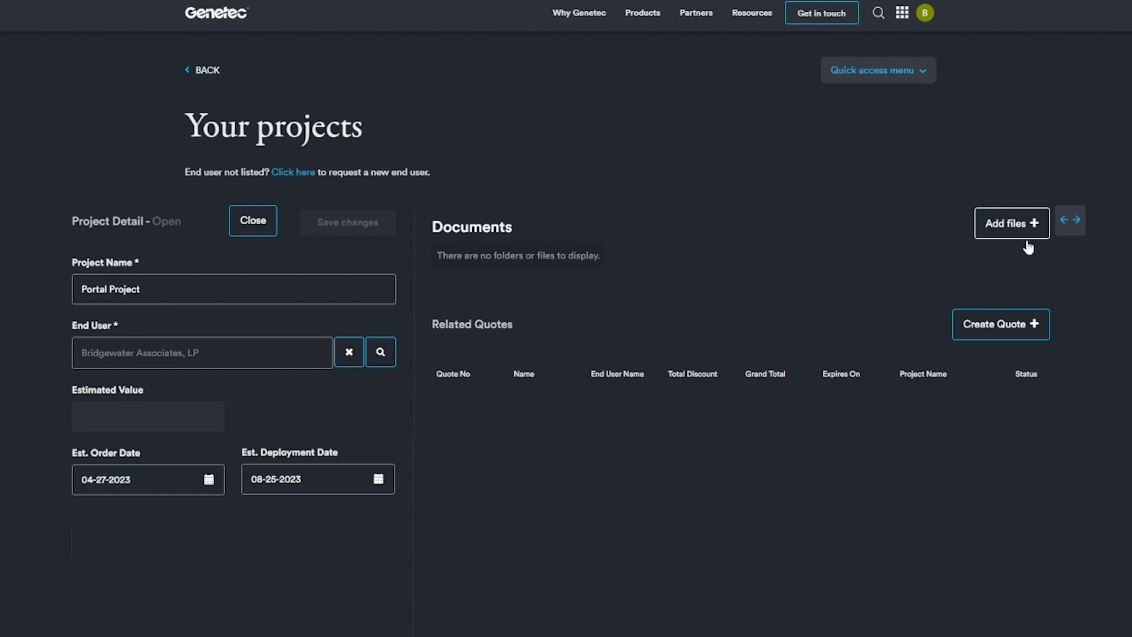
Create a quote for the project, name it "Portal Project version alpha" and save the changes
click(1007, 321)
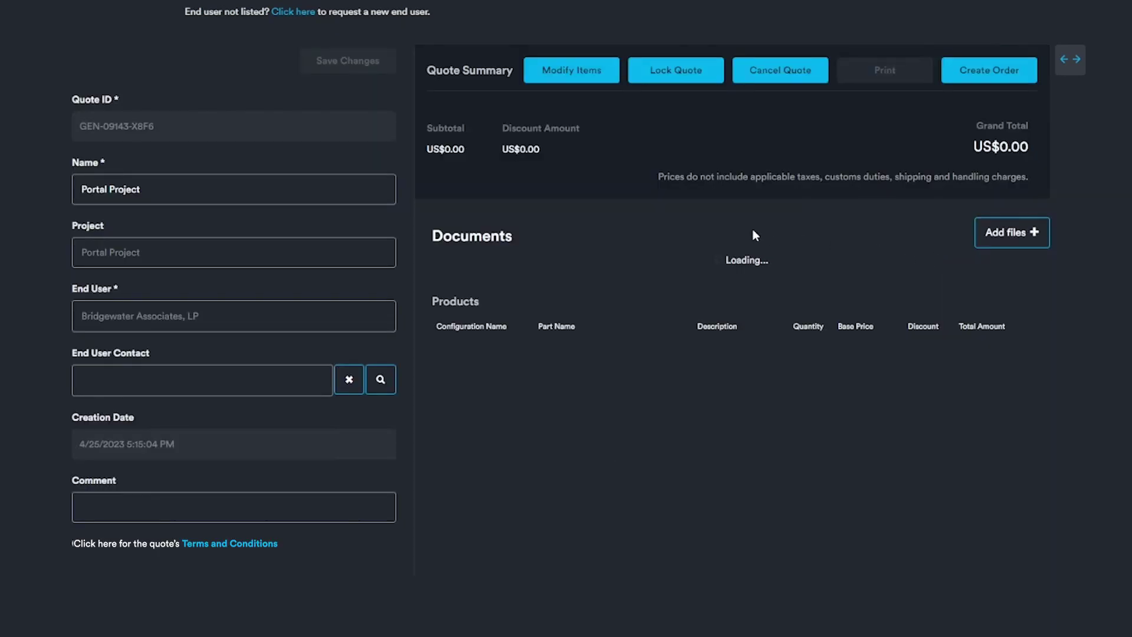
click(247, 187)
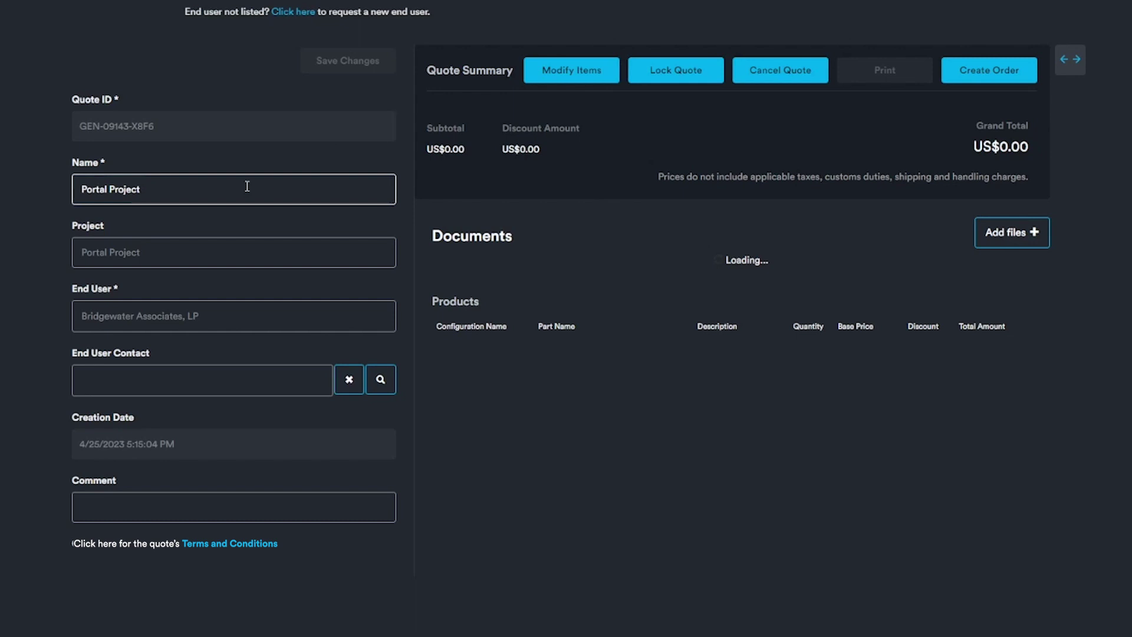
text(version alpha)
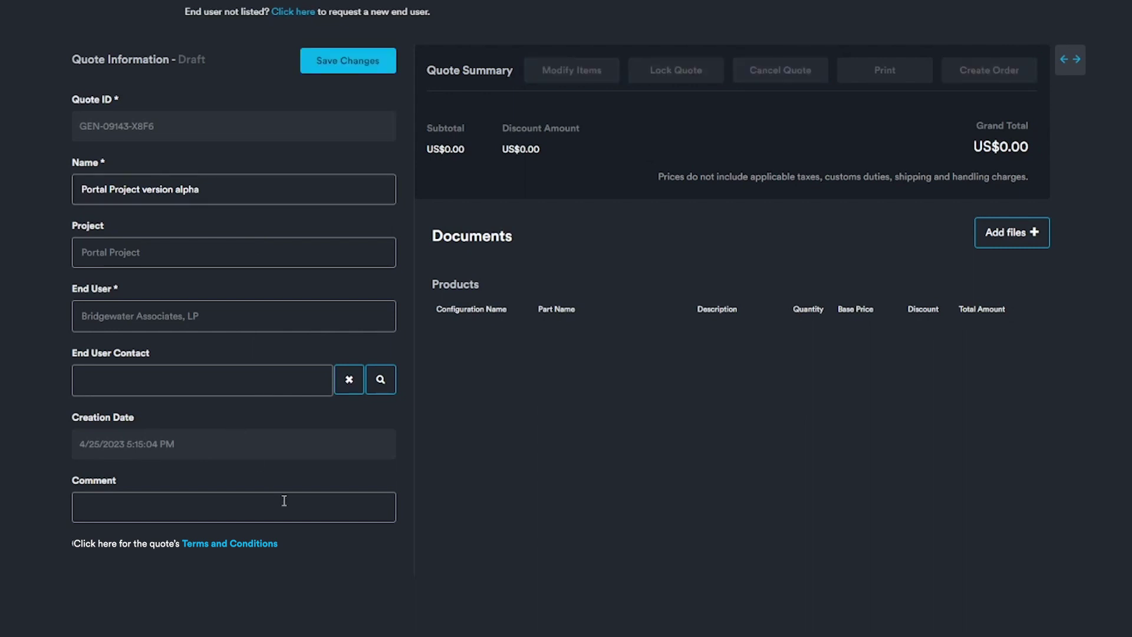
click(366, 63)
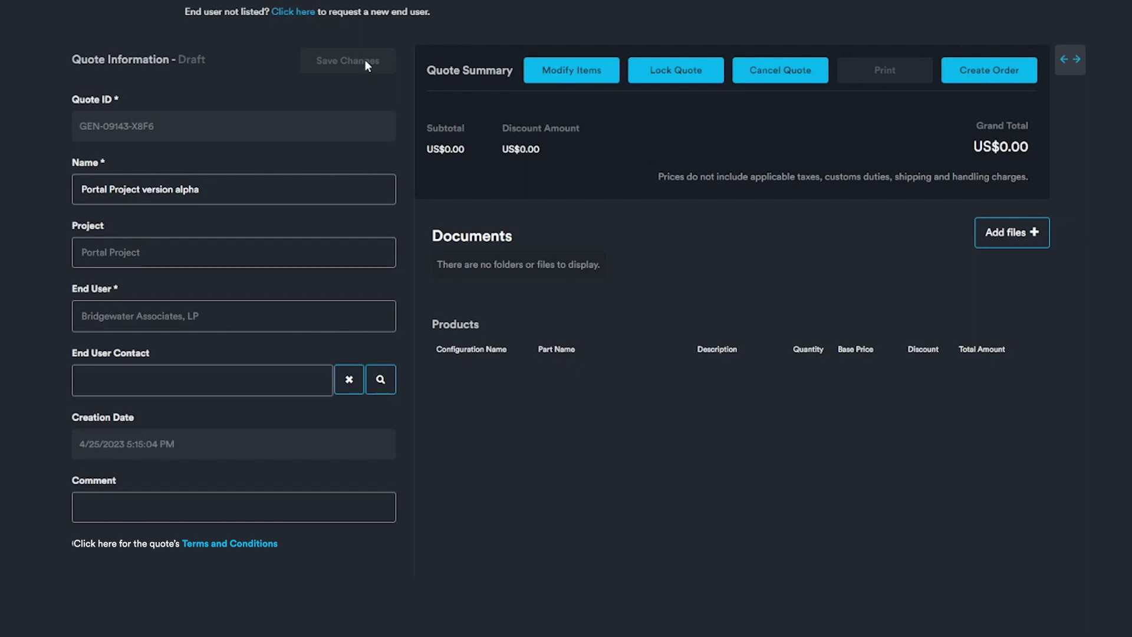
Configure the quote's items with a new Security Center Enterprise System 5.11
click(571, 70)
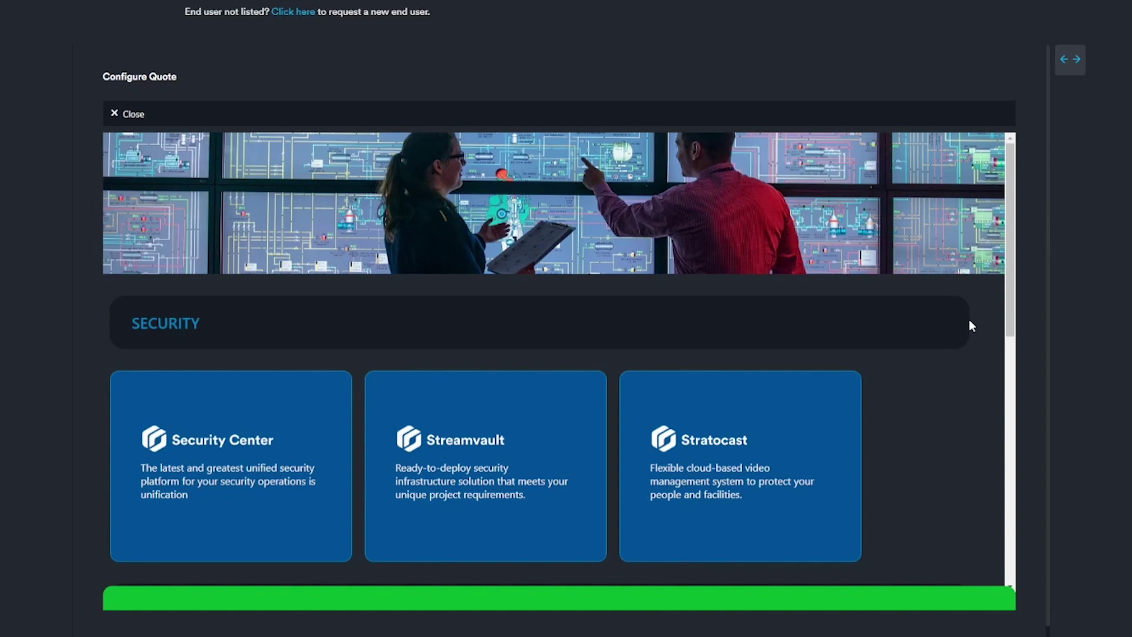
scroll(971, 324, down, 3)
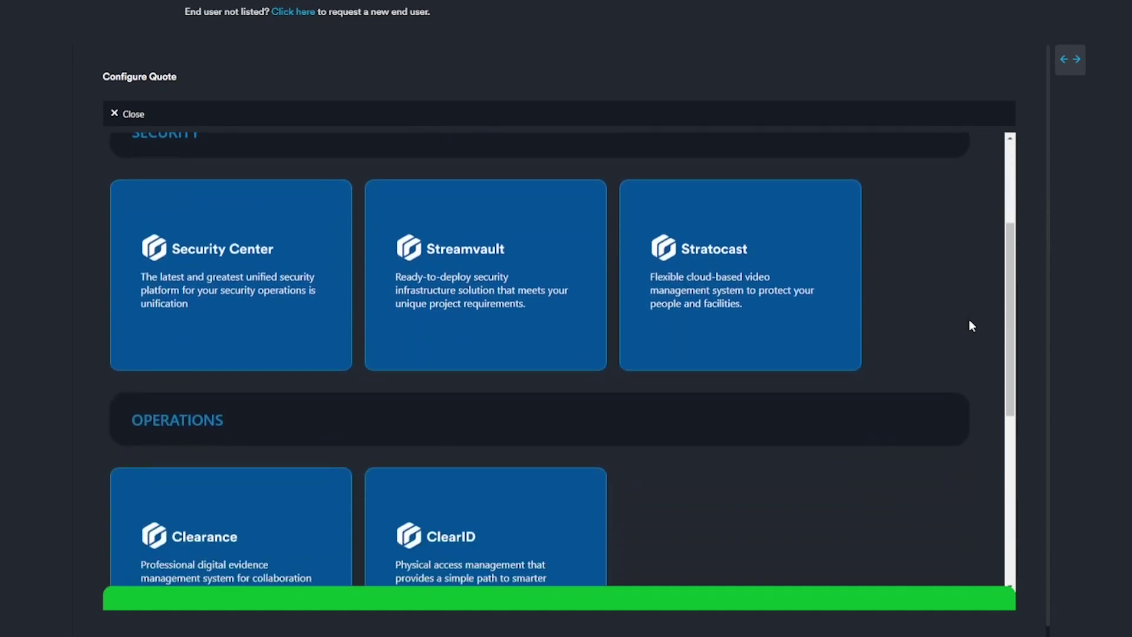
scroll(971, 326, down, 2)
scroll(972, 325, up, 5)
click(250, 437)
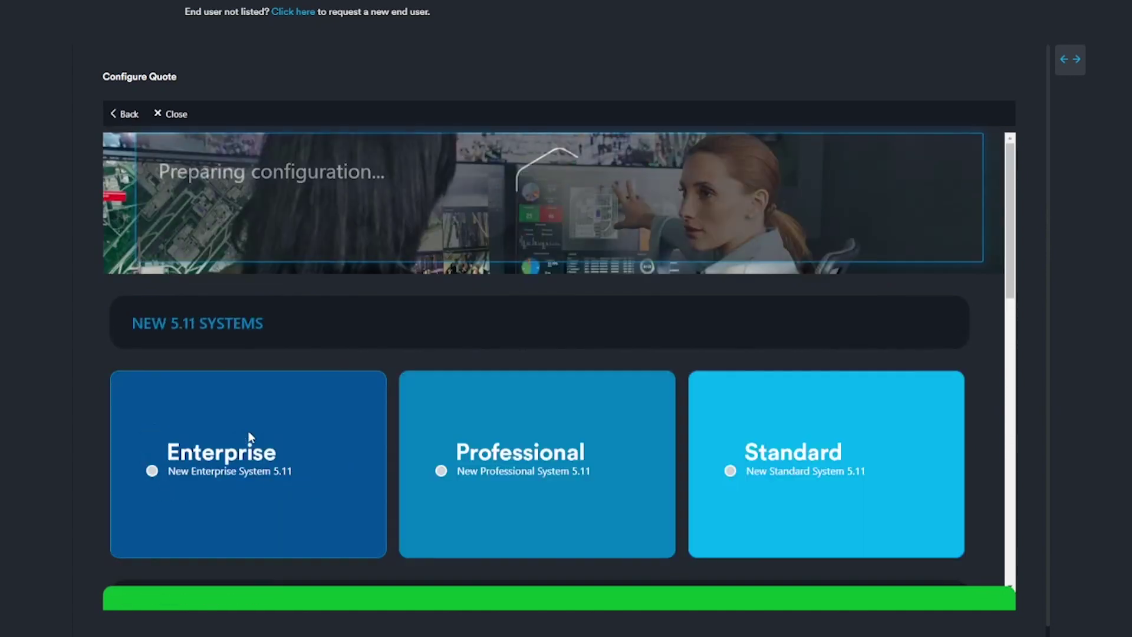
scroll(252, 436, down, 1)
scroll(250, 435, down, 1)
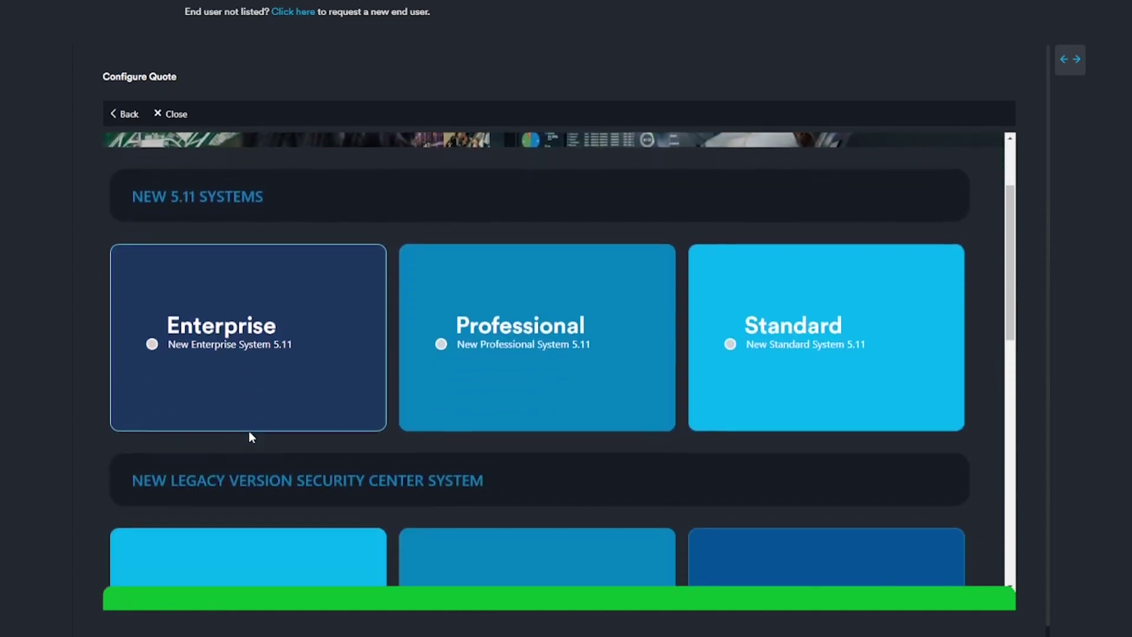
click(250, 429)
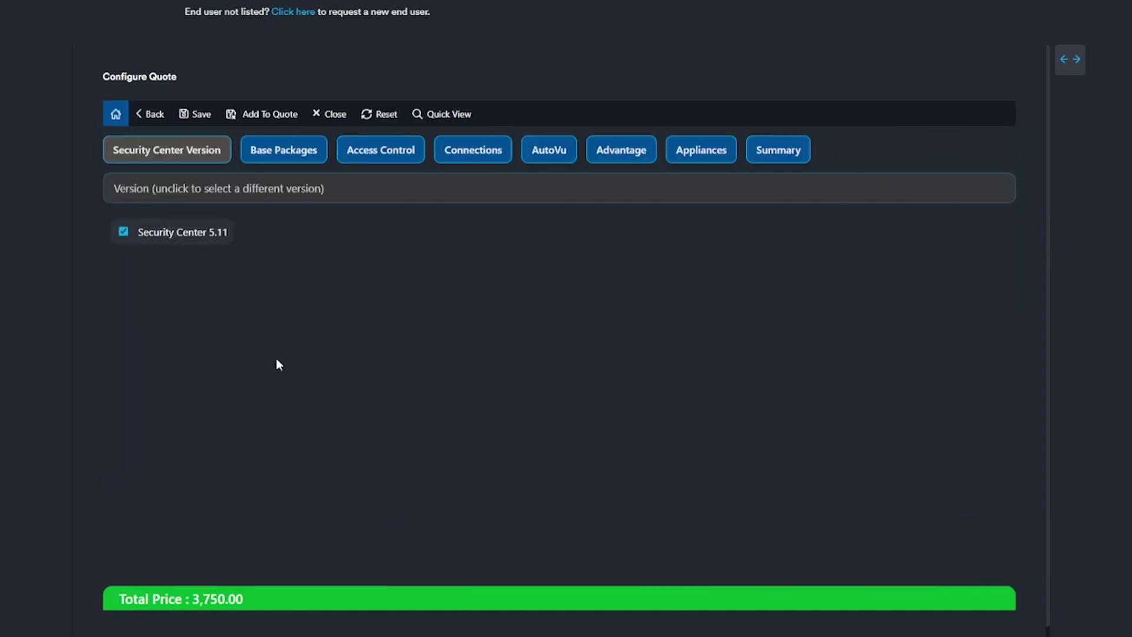
Review the base package and add the GSC-Sy-E-1R external reader and GSC-SY-E-1WR wireless lock connections under access control
click(291, 152)
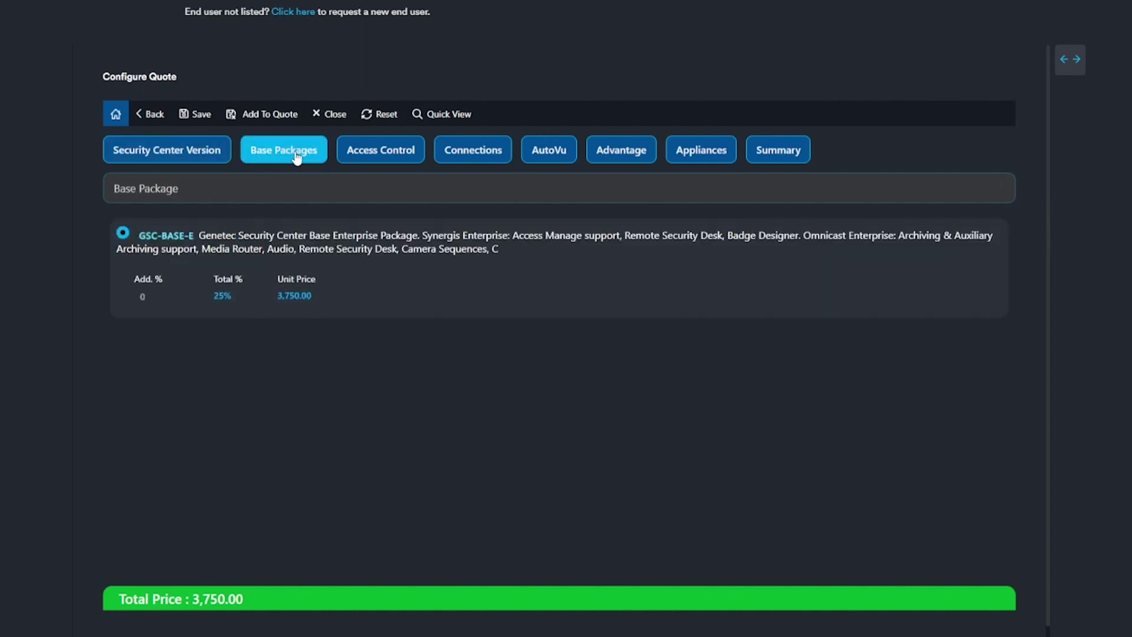
click(479, 156)
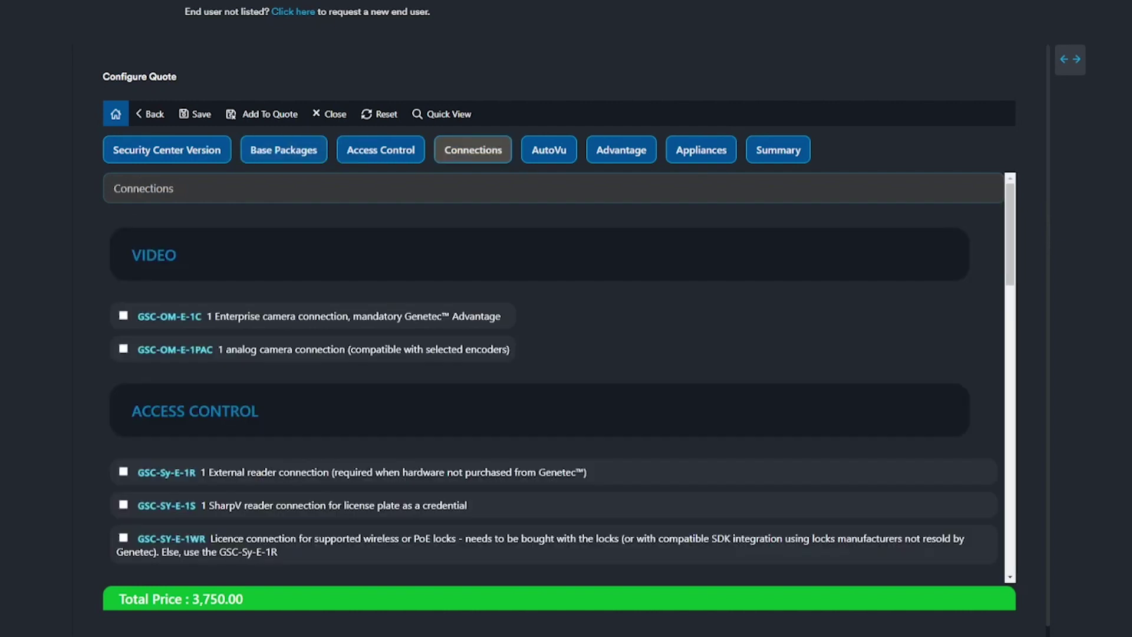
scroll(367, 366, down, 1)
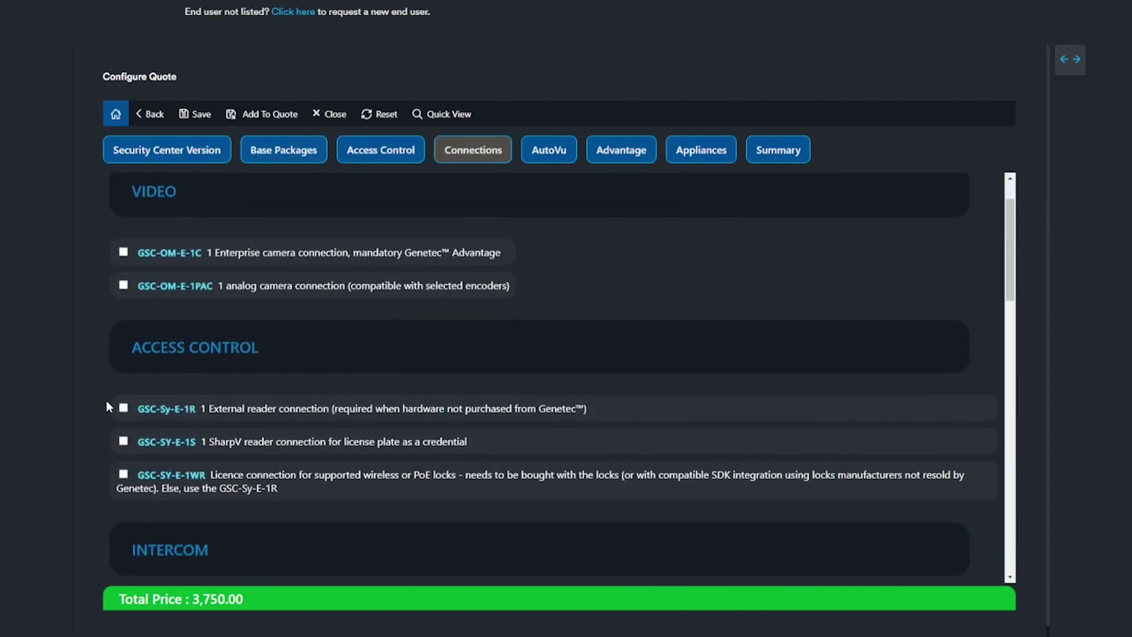
click(123, 408)
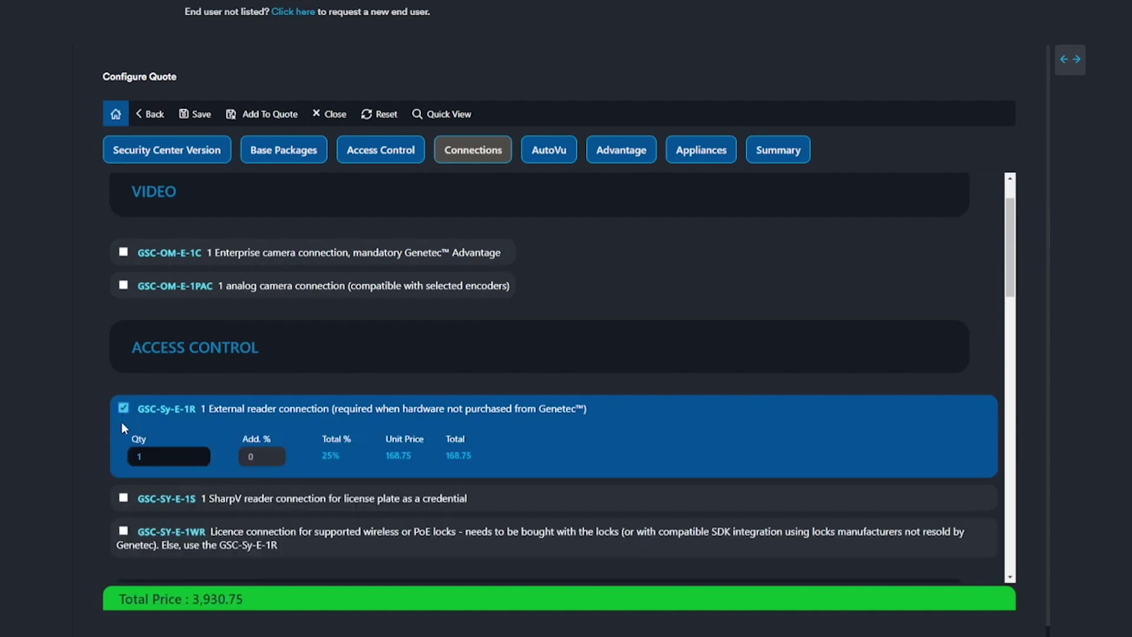
click(123, 531)
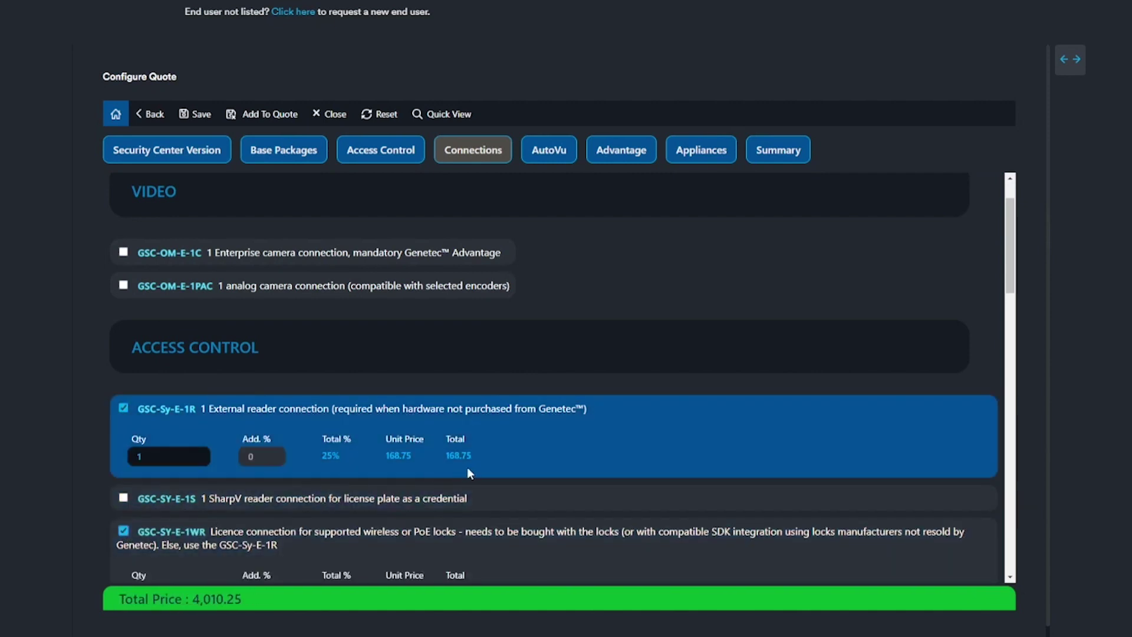
Set the quantity of the GSC-SY-E-1WR wireless lock licence connection to 3
scroll(472, 466, down, 3)
scroll(475, 471, down, 2)
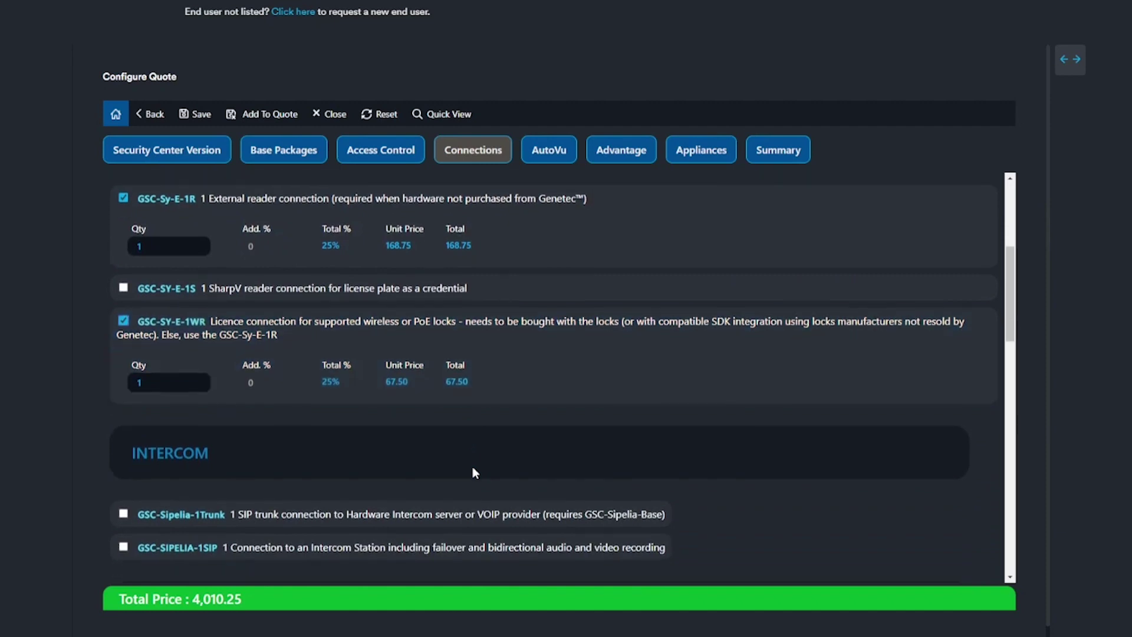
drag(141, 272, 133, 271)
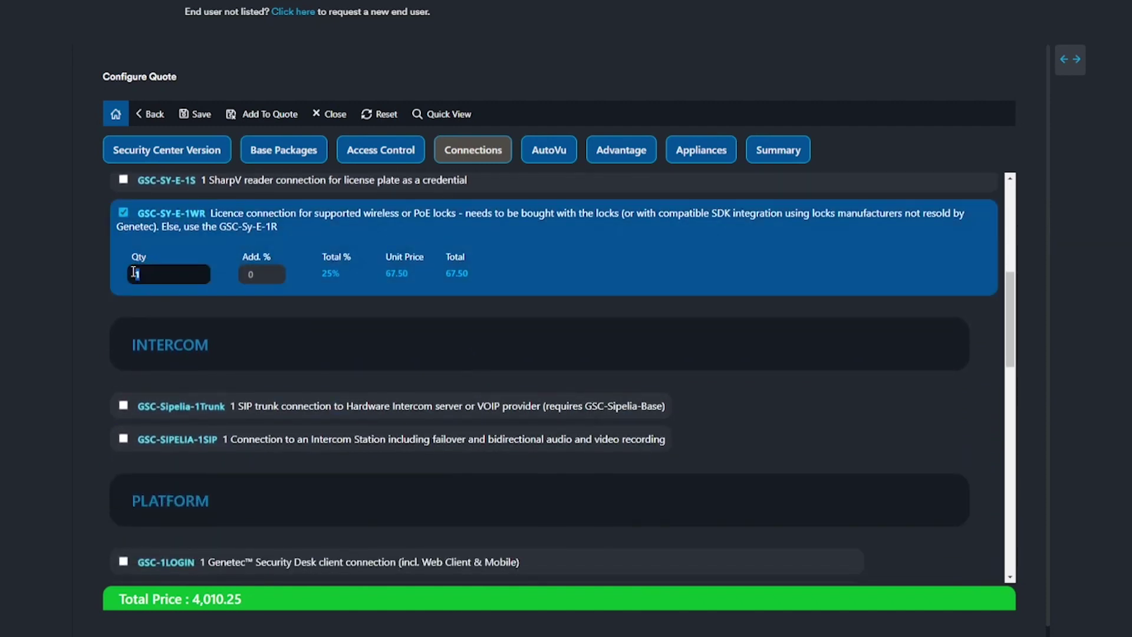
text(3)
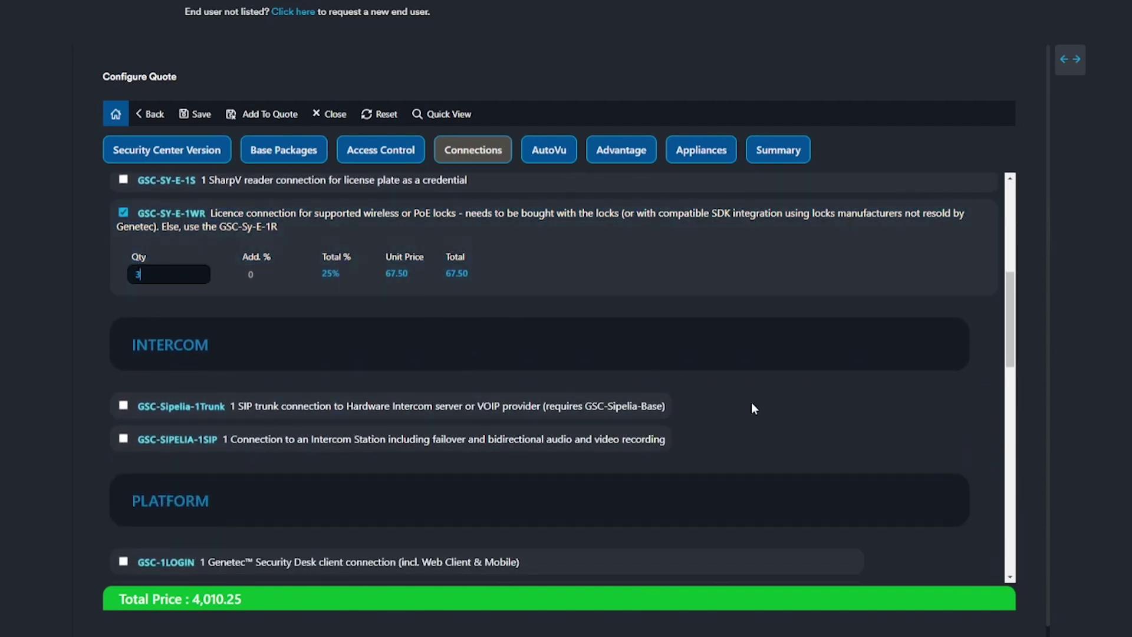
Review the term choices for the new Genetec Advantage contract, keeping it at One Year
click(622, 151)
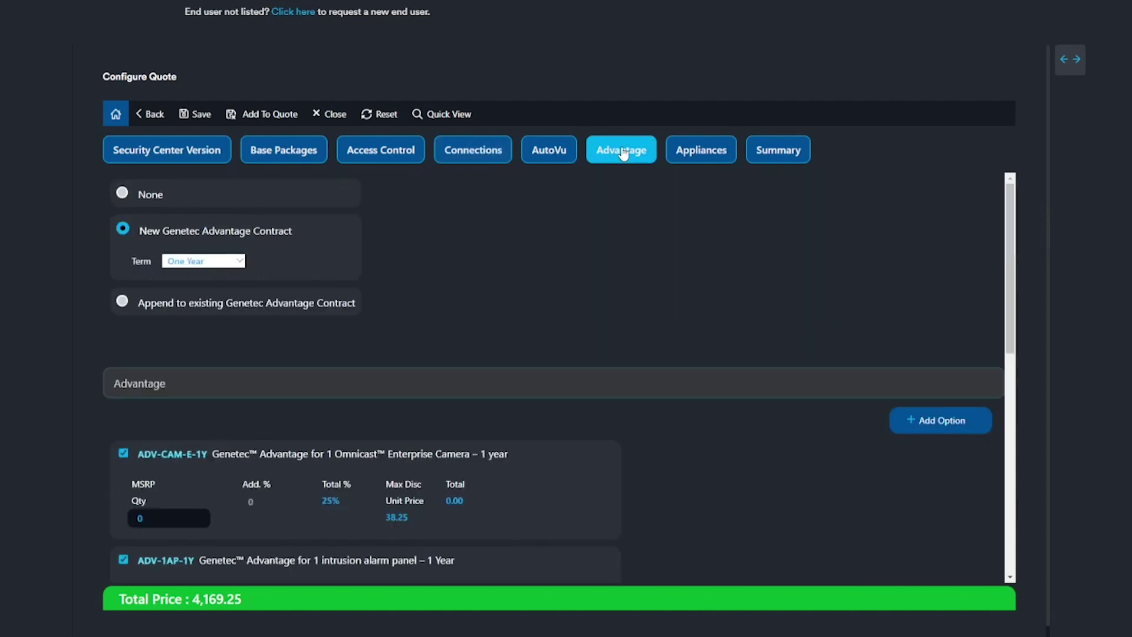
click(236, 261)
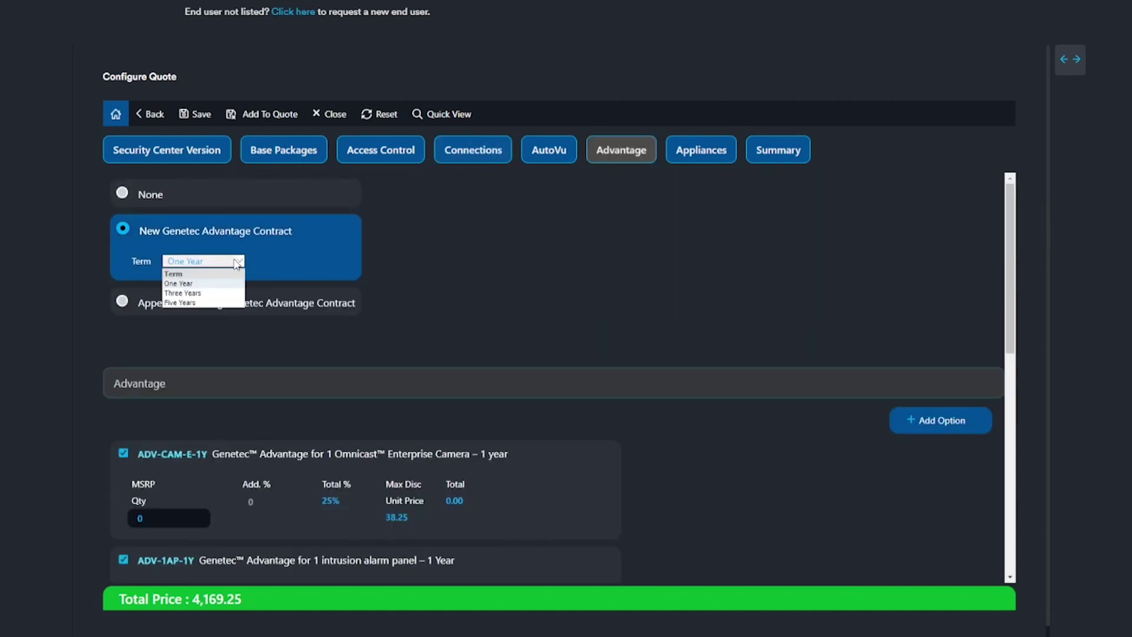
click(408, 247)
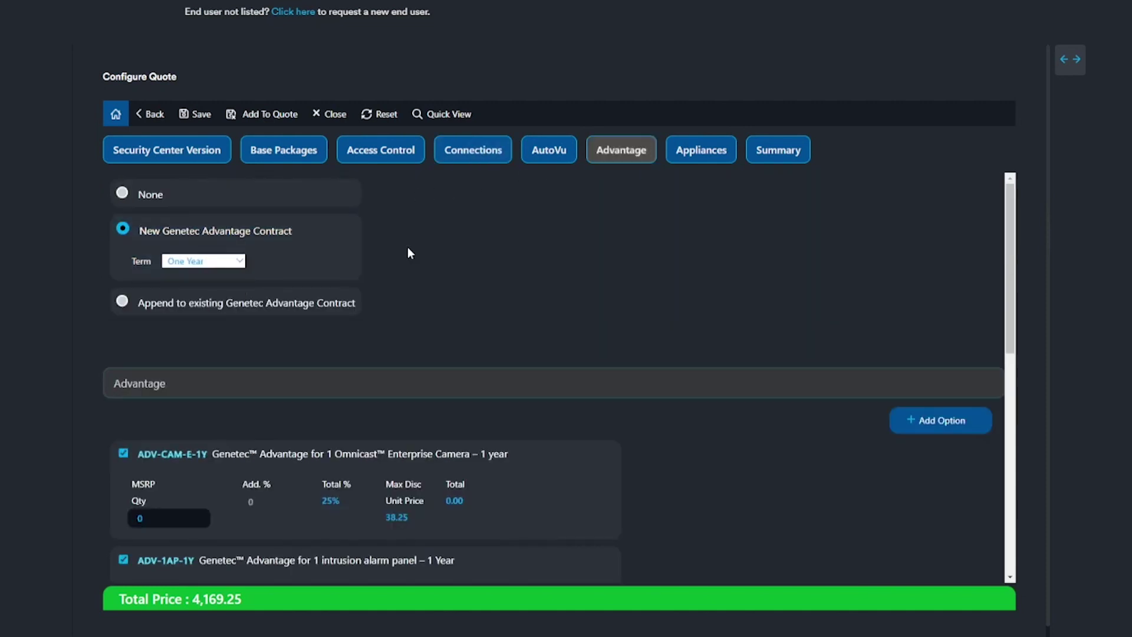
Add the configured items to the quote, lock the quote and confirm its activation
click(239, 115)
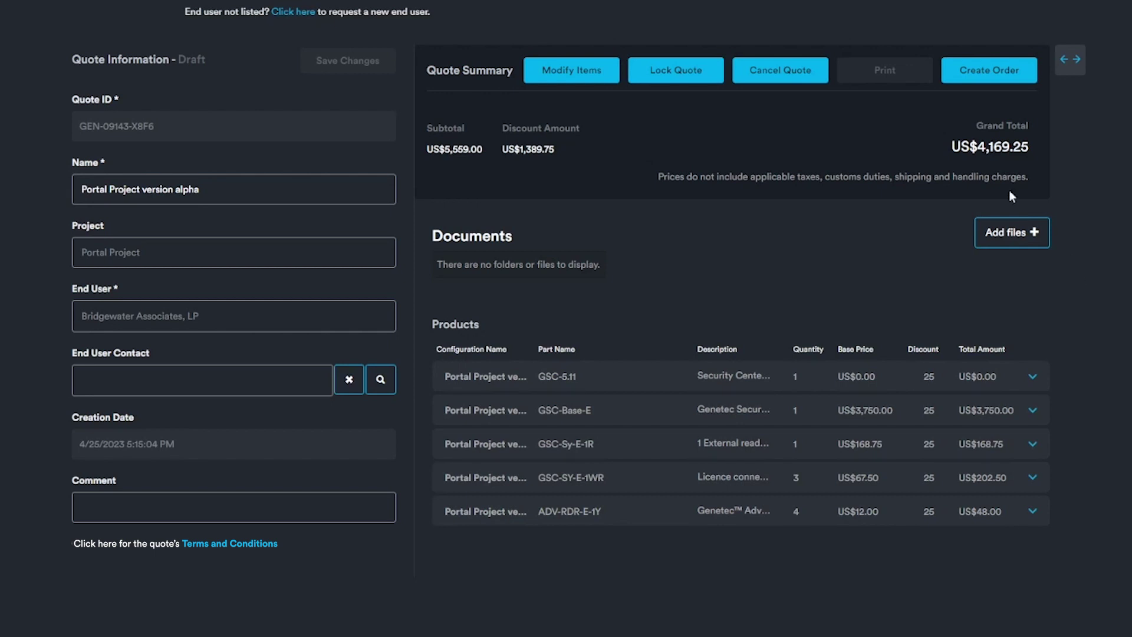
click(700, 77)
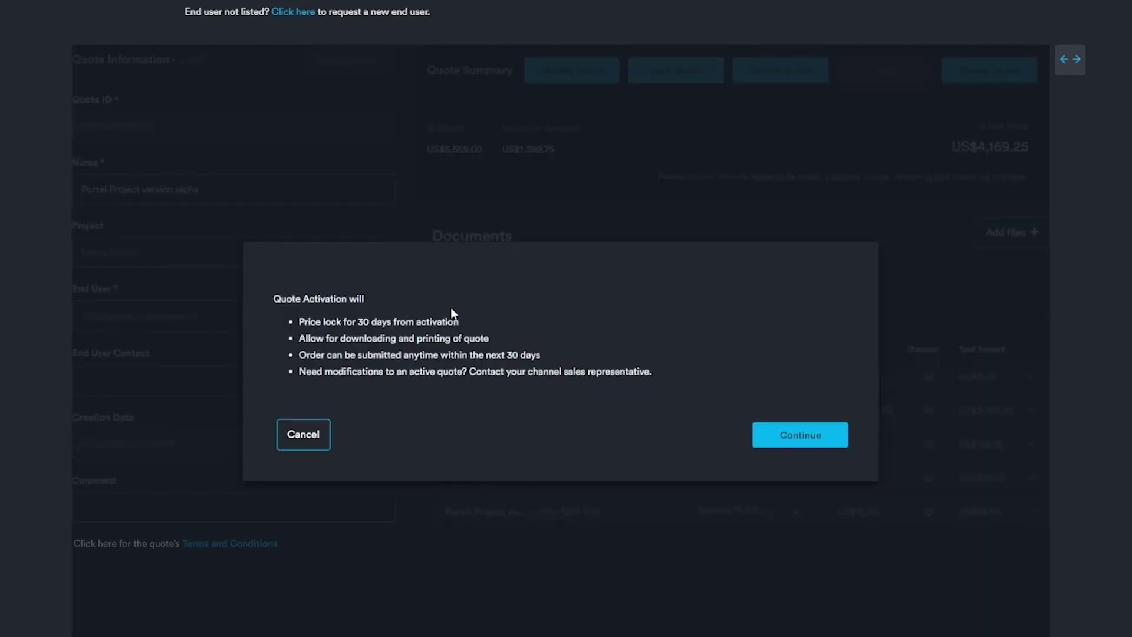
click(798, 442)
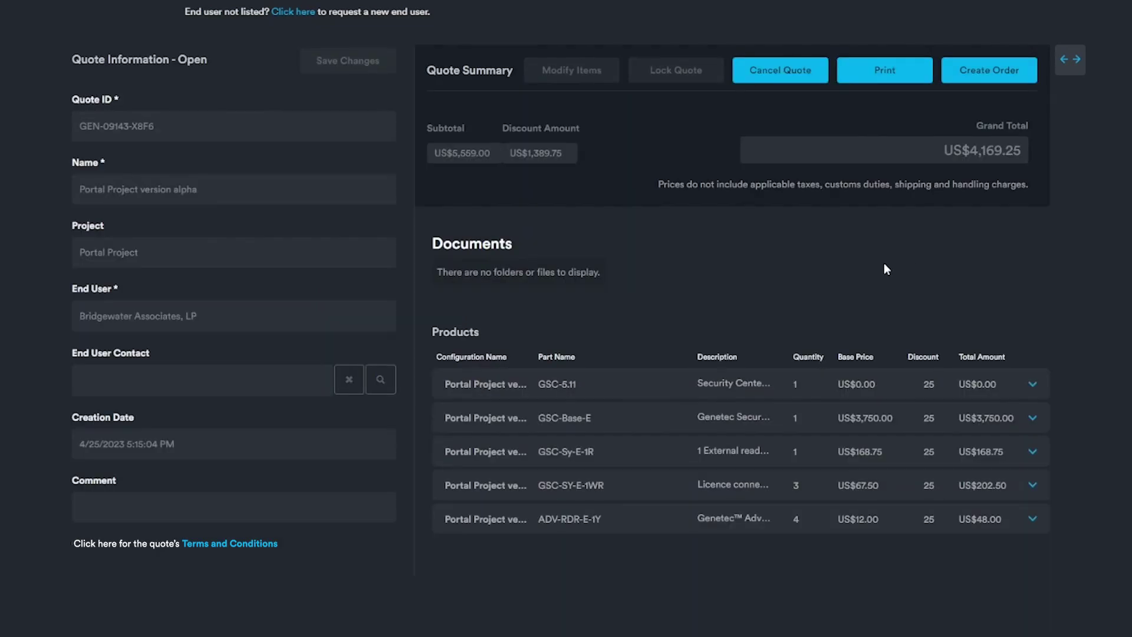
Create an order from the locked quote and accept the terms and conditions
click(1006, 73)
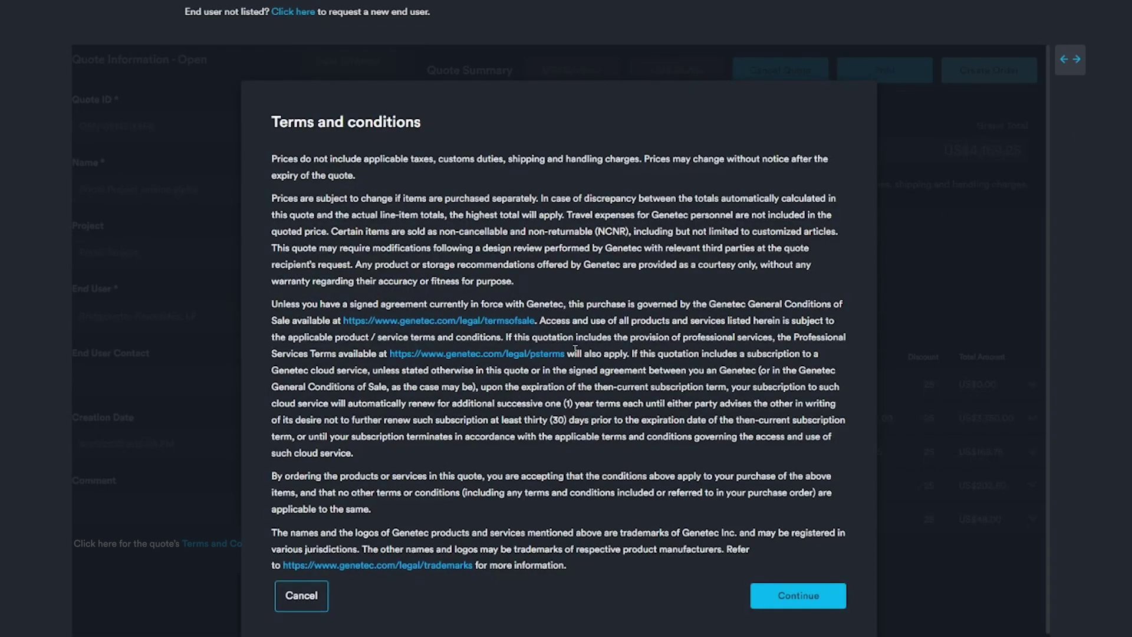
scroll(562, 345, down, 1)
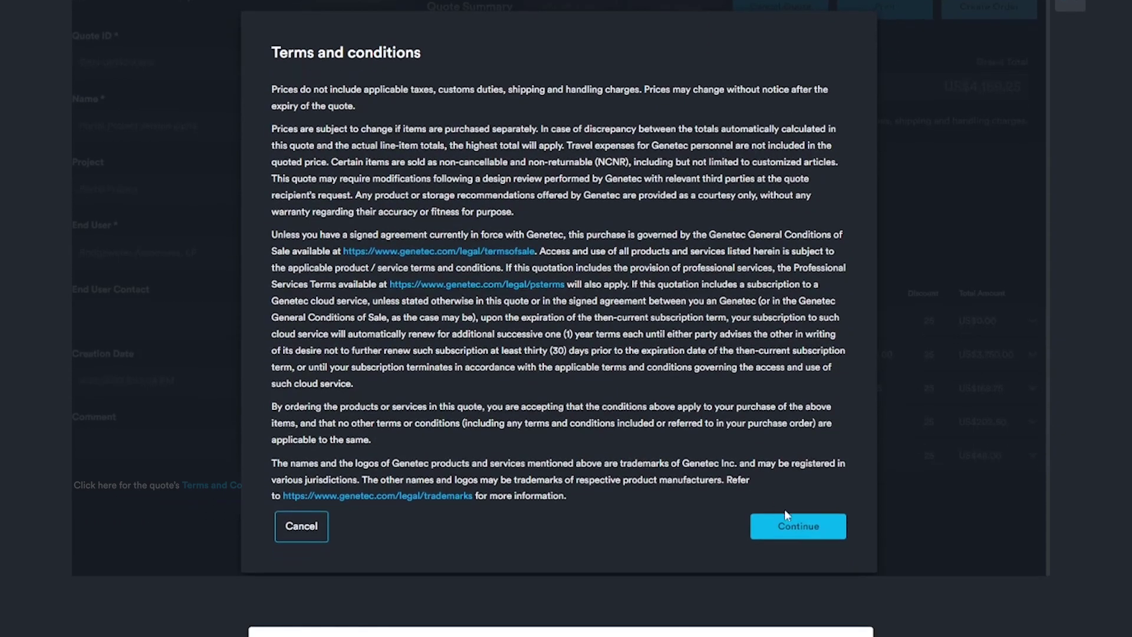
click(798, 530)
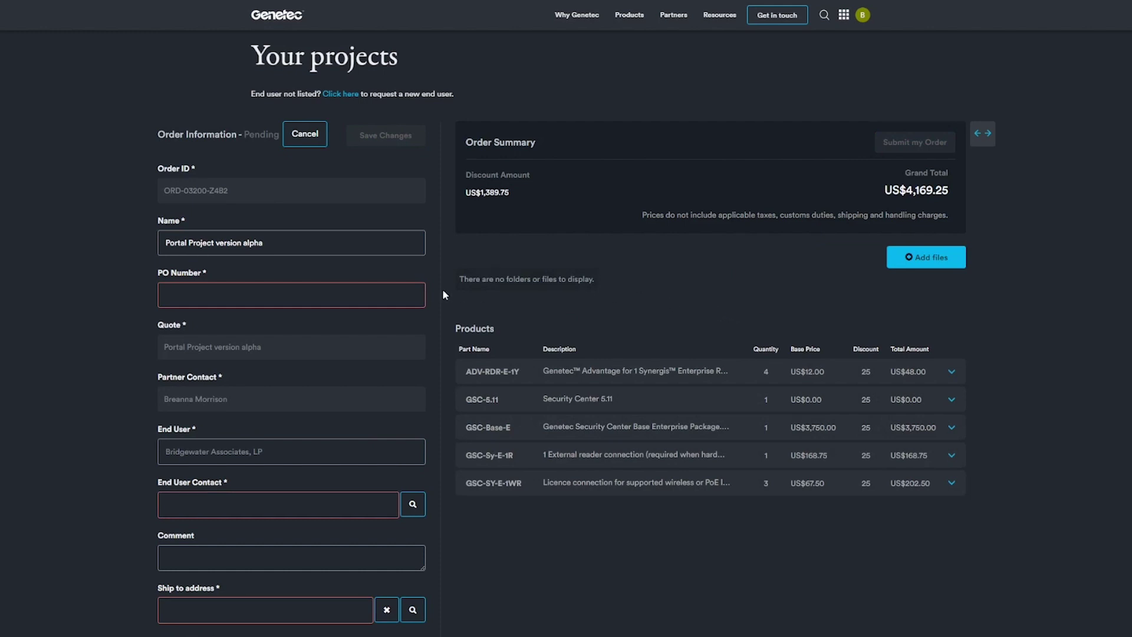
Fill in the order's required PO number with the previously used purchase order number
click(398, 290)
click(228, 323)
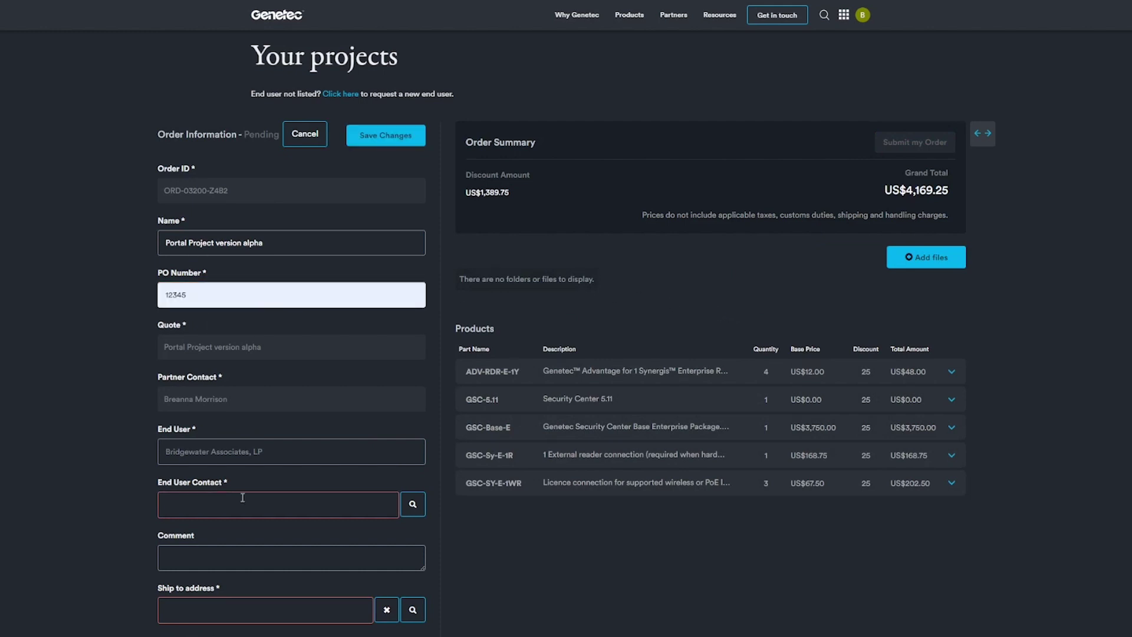